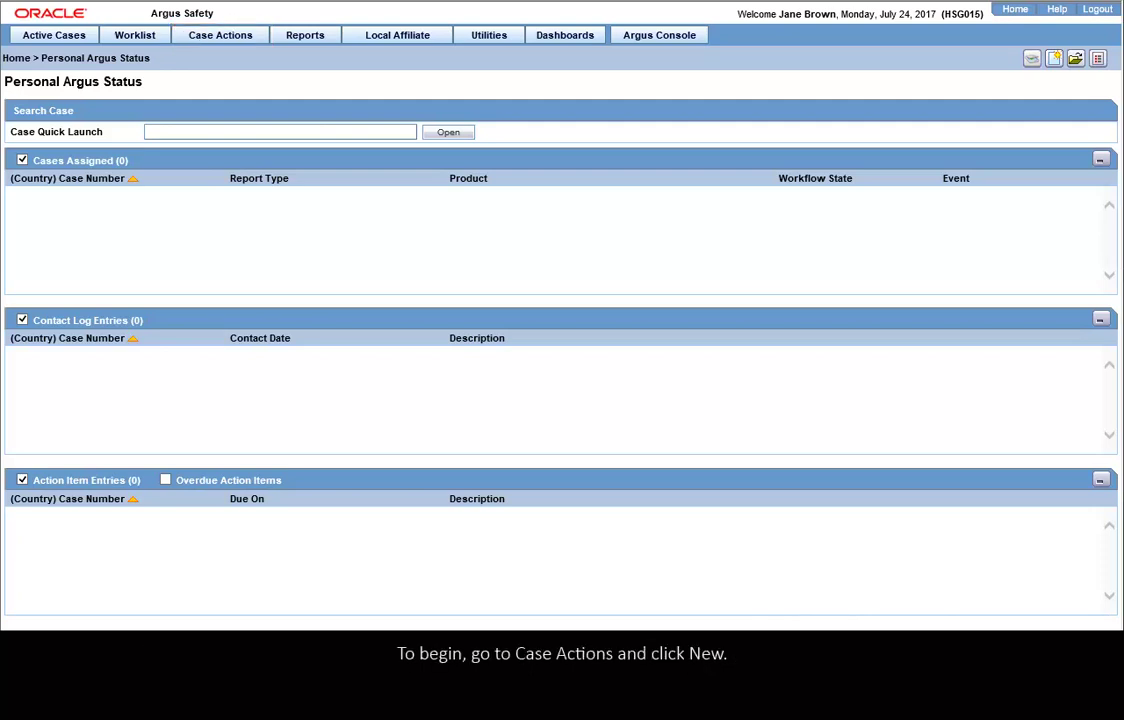
- Start a new case entry, then view and close the field help for Initial Receipt Date
{"action": "left_click", "coordinate": [258, 36]}
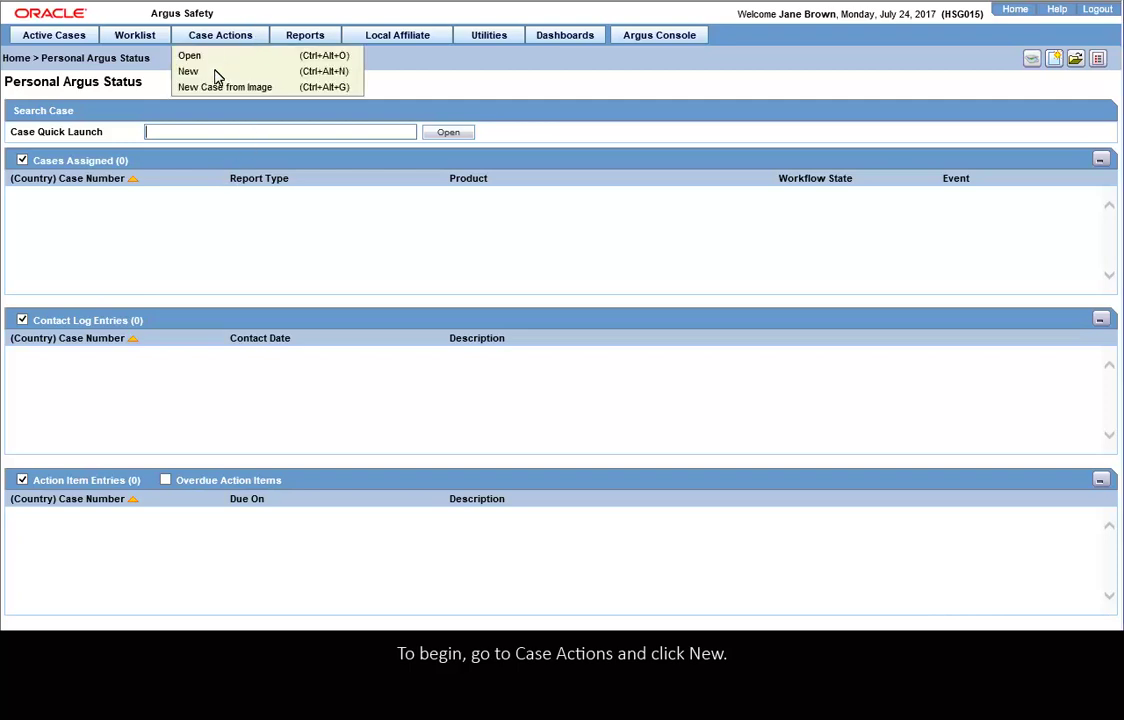
{"action": "left_click", "coordinate": [215, 73]}
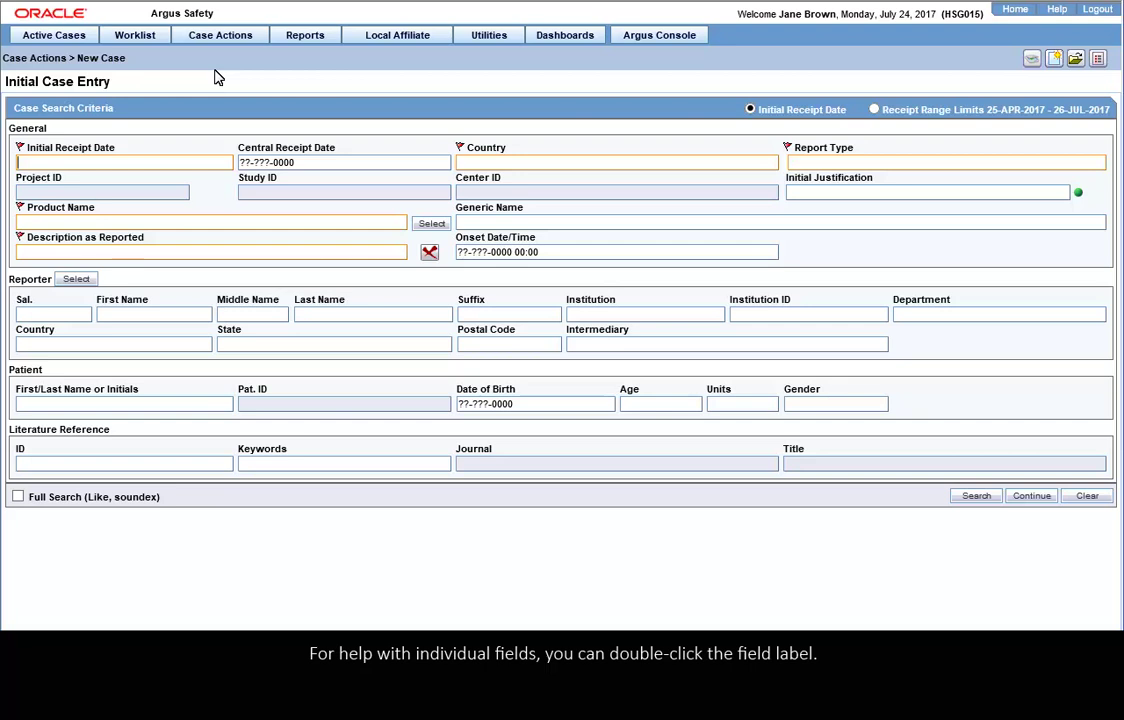
{"action": "double_click", "coordinate": [75, 147]}
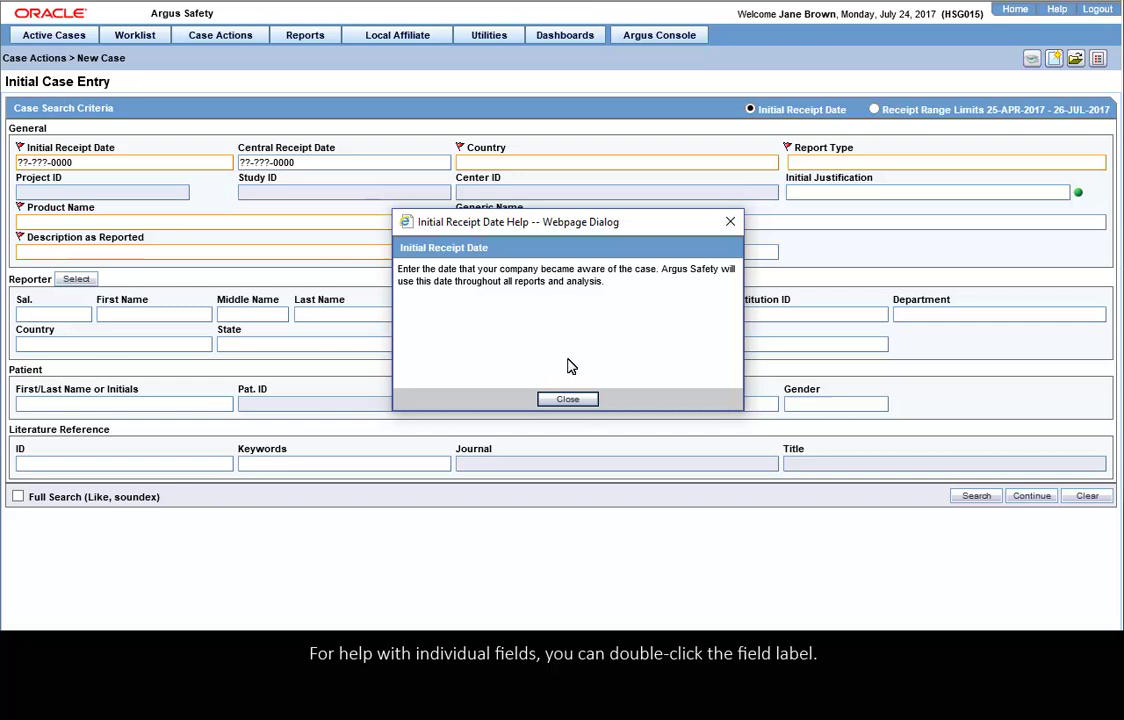
{"action": "left_click", "coordinate": [571, 397]}
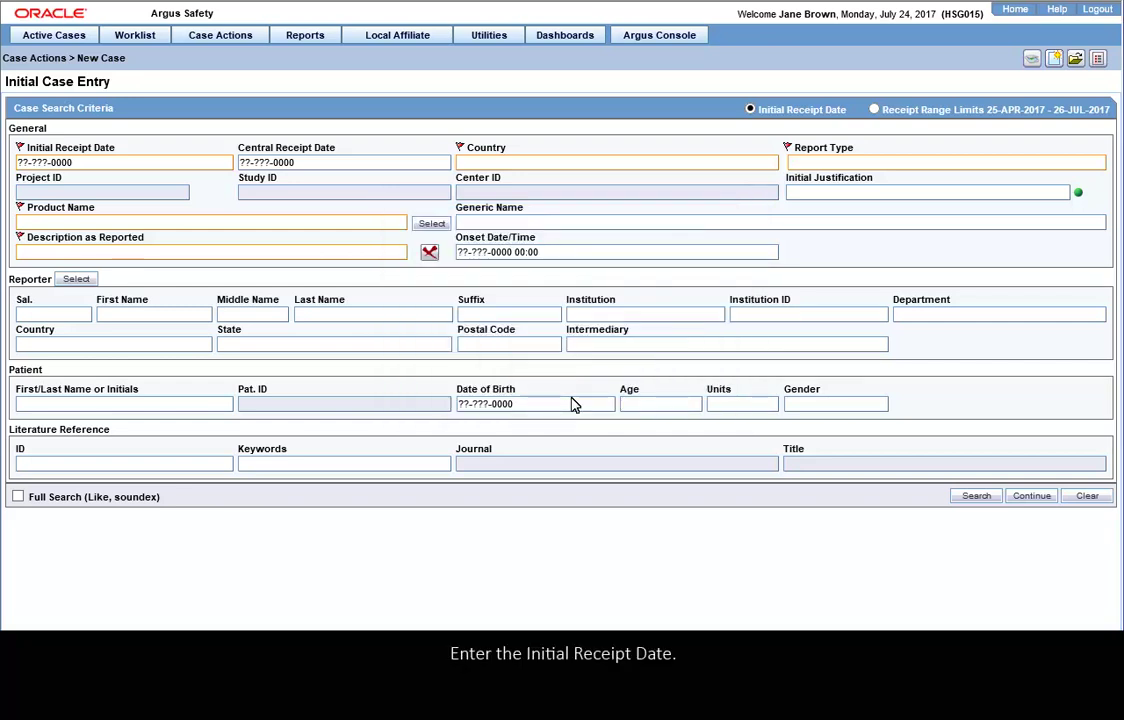
- Set the Initial Receipt Date to the current date, 24-JUL-2017
{"action": "left_click", "coordinate": [72, 162]}
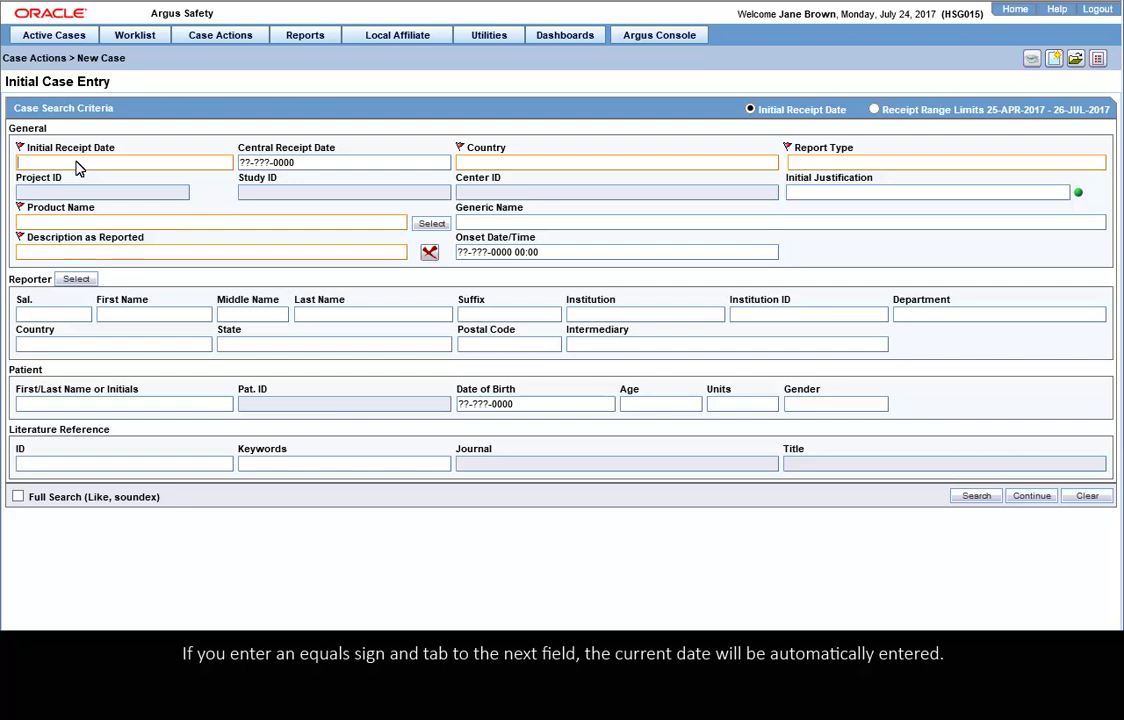
{"action": "type", "text": "="}
{"action": "key", "text": "Tab"}
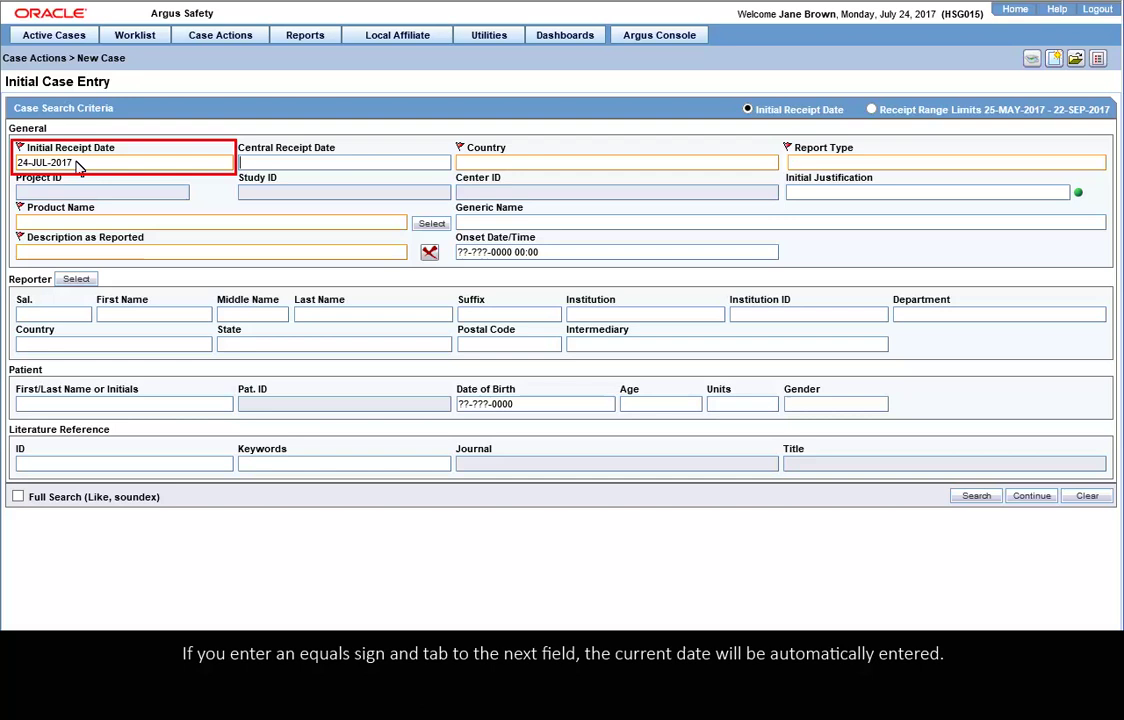
- Set the case's country to UNITED STATES by looking up countries matching "United"
{"action": "left_click", "coordinate": [516, 163]}
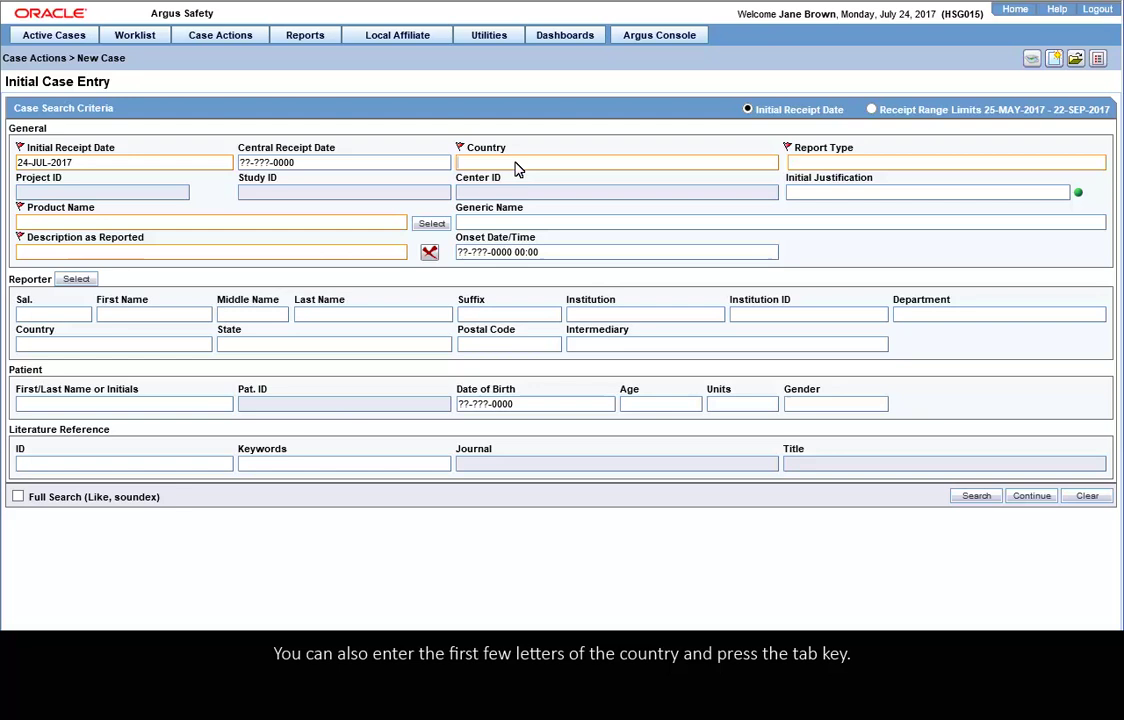
{"action": "left_click", "coordinate": [509, 162]}
{"action": "type", "text": "United"}
{"action": "key", "text": "Tab"}
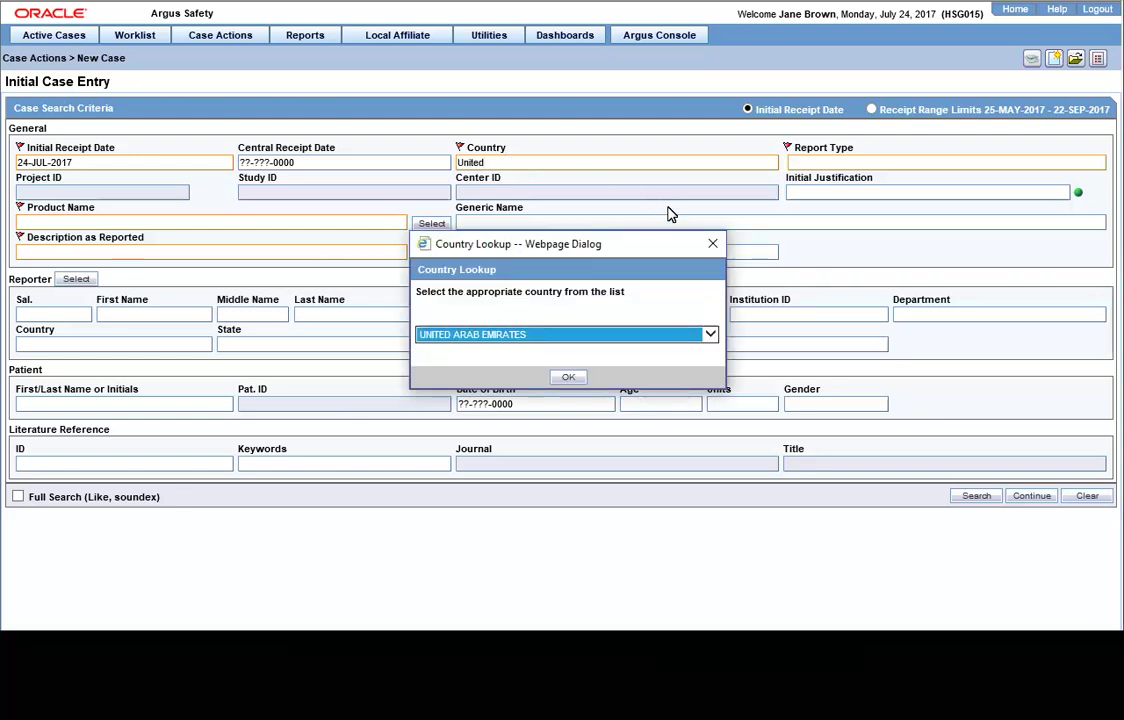
{"action": "left_click", "coordinate": [710, 336]}
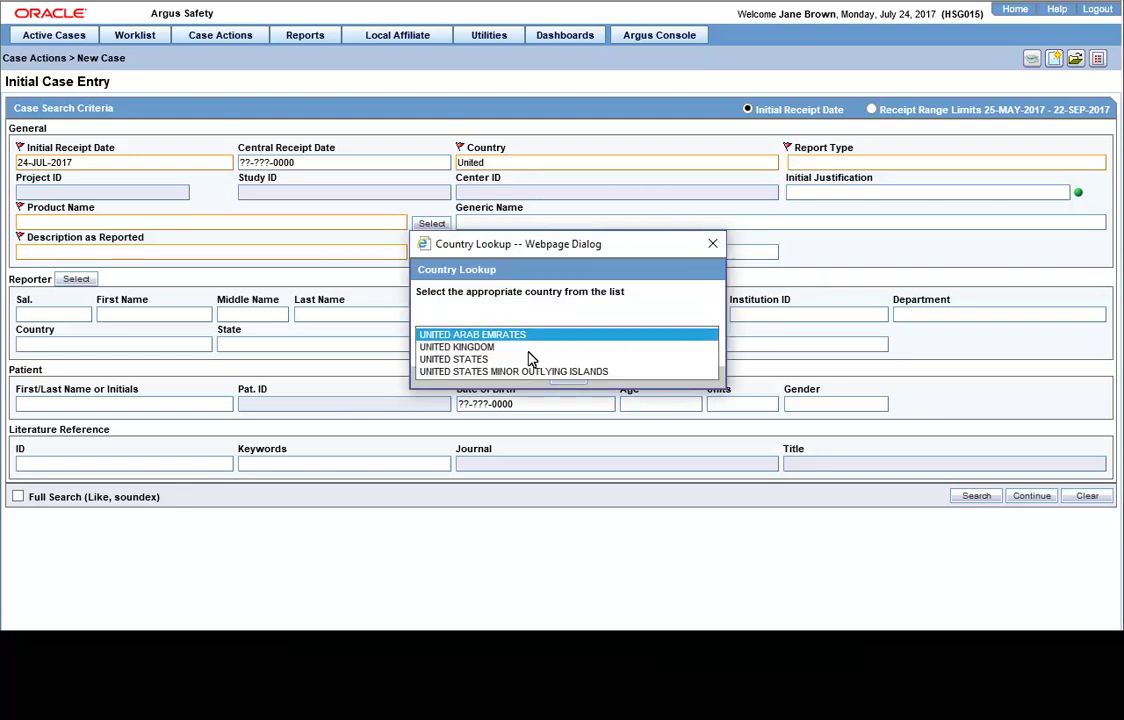
{"action": "left_click", "coordinate": [519, 356]}
{"action": "left_click", "coordinate": [569, 378]}
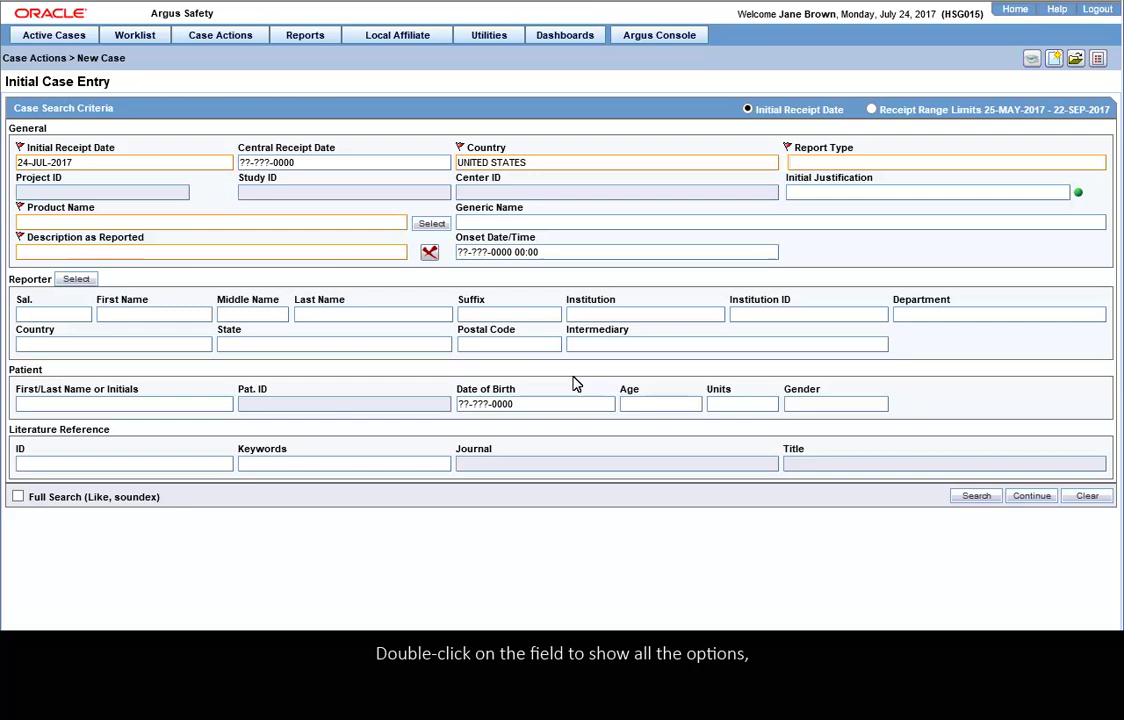
- Set the case's report type to Spontaneous
{"action": "double_click", "coordinate": [883, 165]}
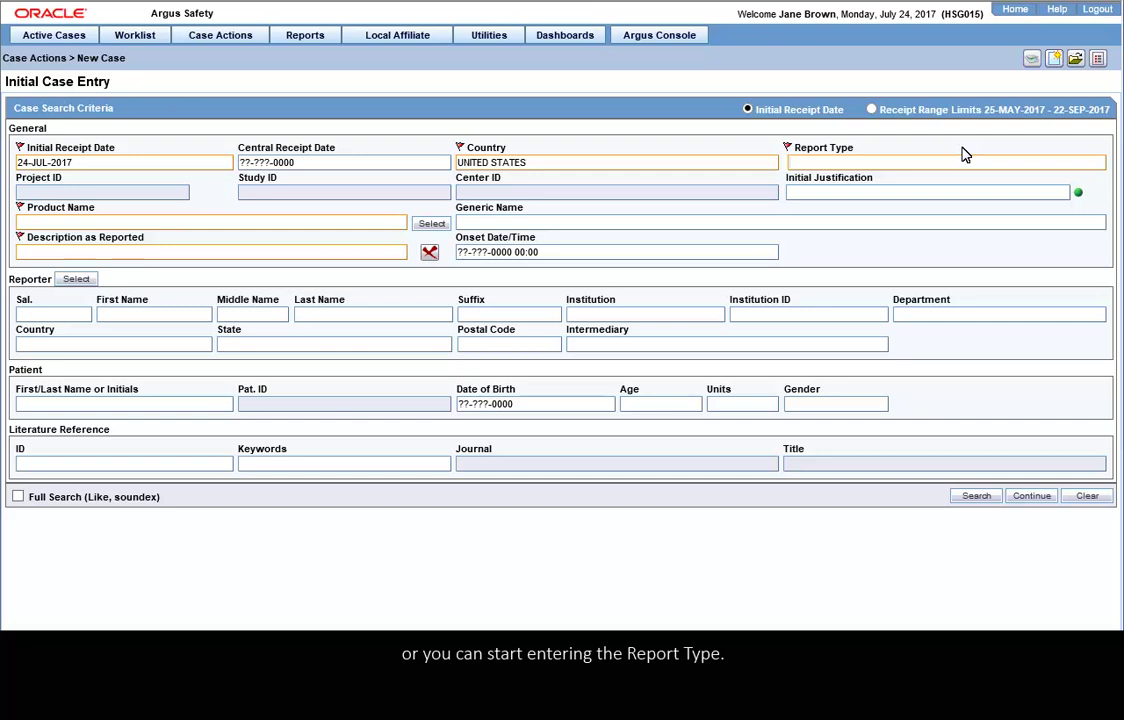
{"action": "left_click", "coordinate": [883, 164]}
{"action": "type", "text": "Spon"}
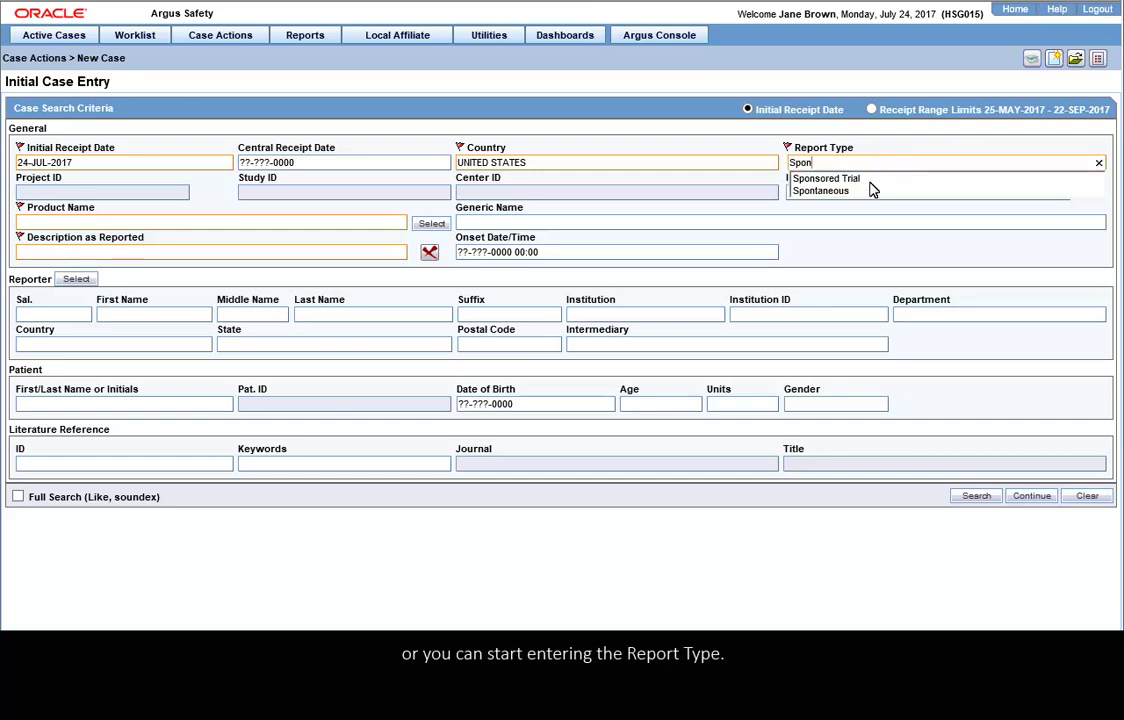
{"action": "left_click", "coordinate": [868, 189]}
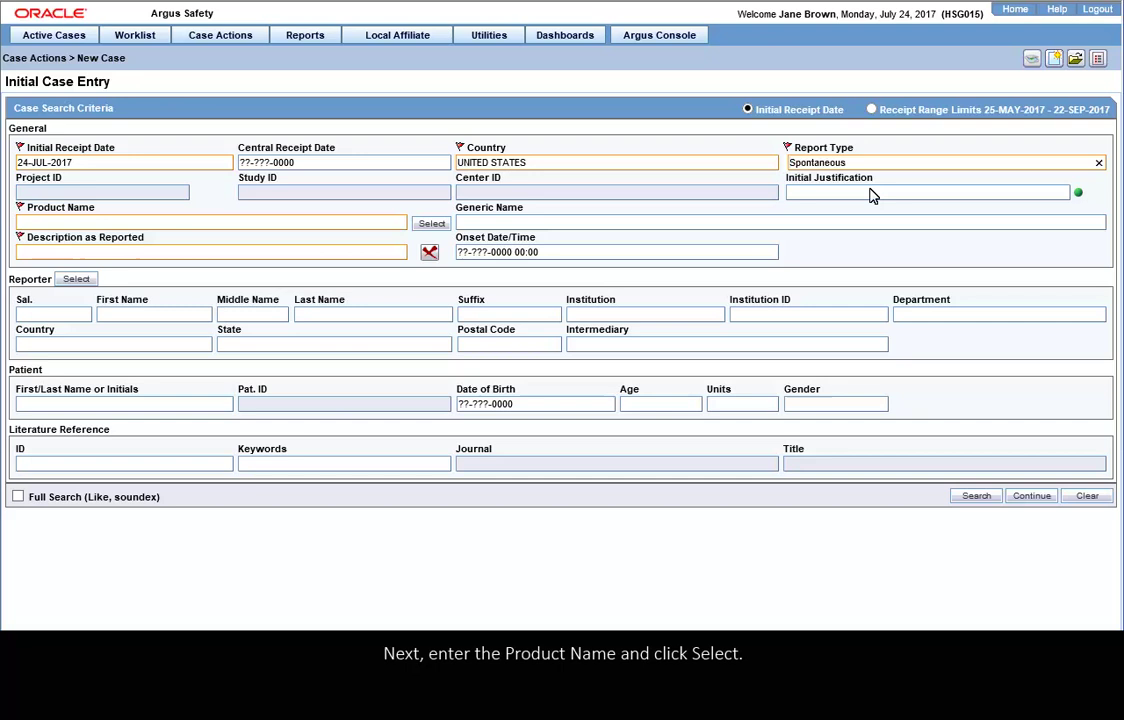
- Look up Celecoxib in the product dictionary and assign the CELECOXIB (UNITED STATES 19-777) capsule as the case's product
{"action": "left_click", "coordinate": [96, 223]}
{"action": "type", "text": "Celecoxib"}
{"action": "left_click", "coordinate": [431, 223]}
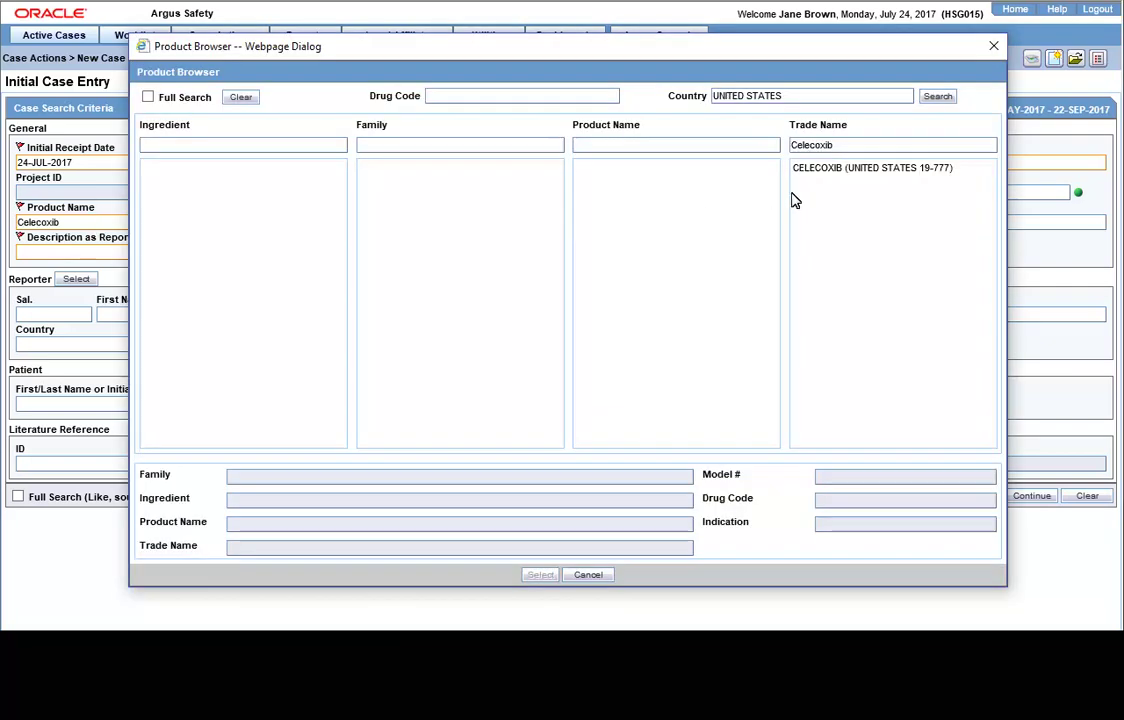
{"action": "left_click", "coordinate": [818, 169]}
{"action": "left_click", "coordinate": [627, 168]}
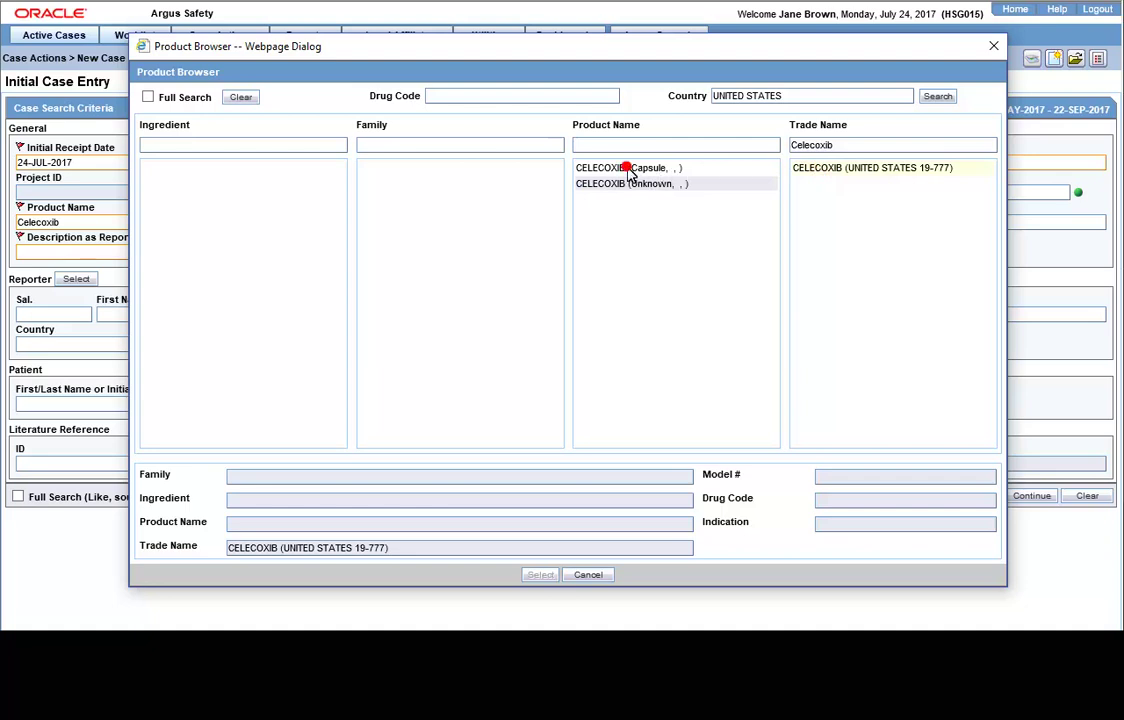
{"action": "left_click", "coordinate": [540, 576]}
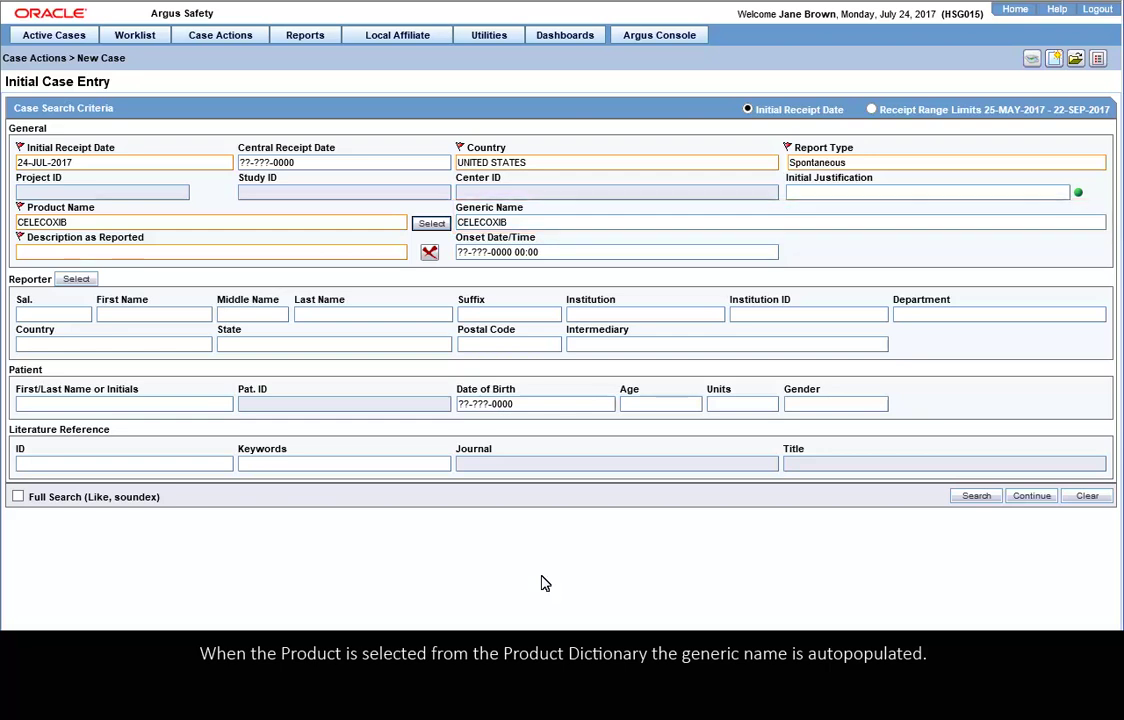
- Enter "Stroke" as the Description as Reported and let the term be auto-coded
{"action": "left_click", "coordinate": [61, 253]}
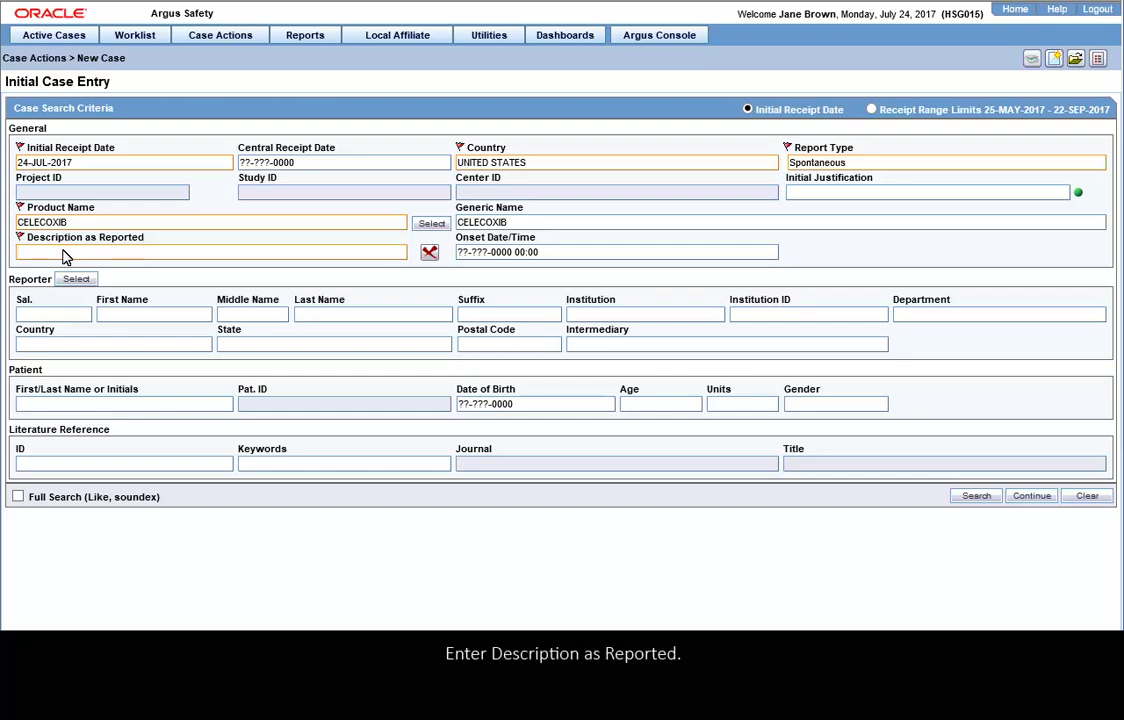
{"action": "type", "text": "Stroke"}
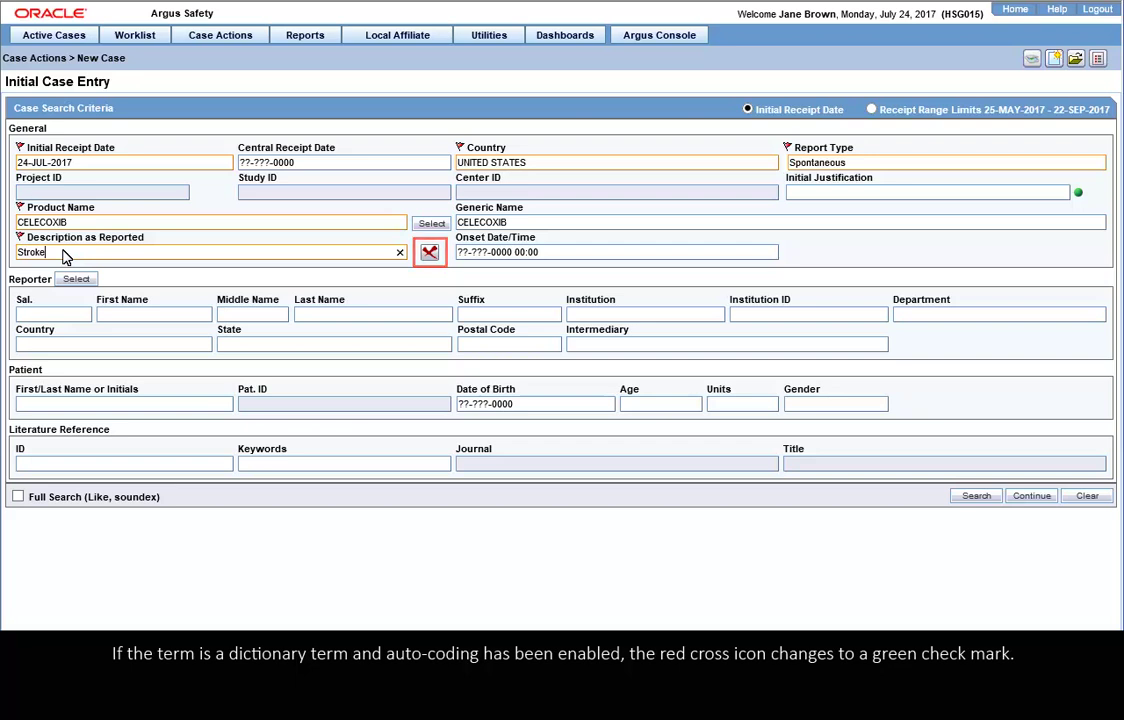
{"action": "key", "text": "Tab"}
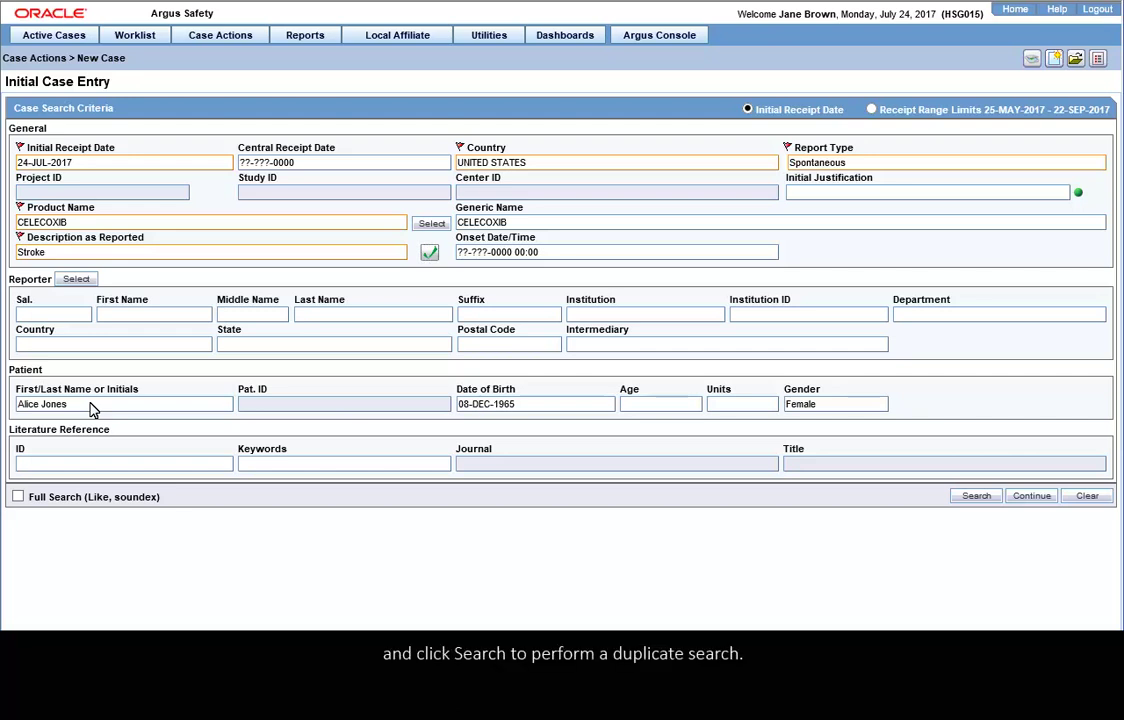
- Run a duplicate search with the entered case details and continue to the case's book-in section
{"action": "left_click", "coordinate": [978, 496]}
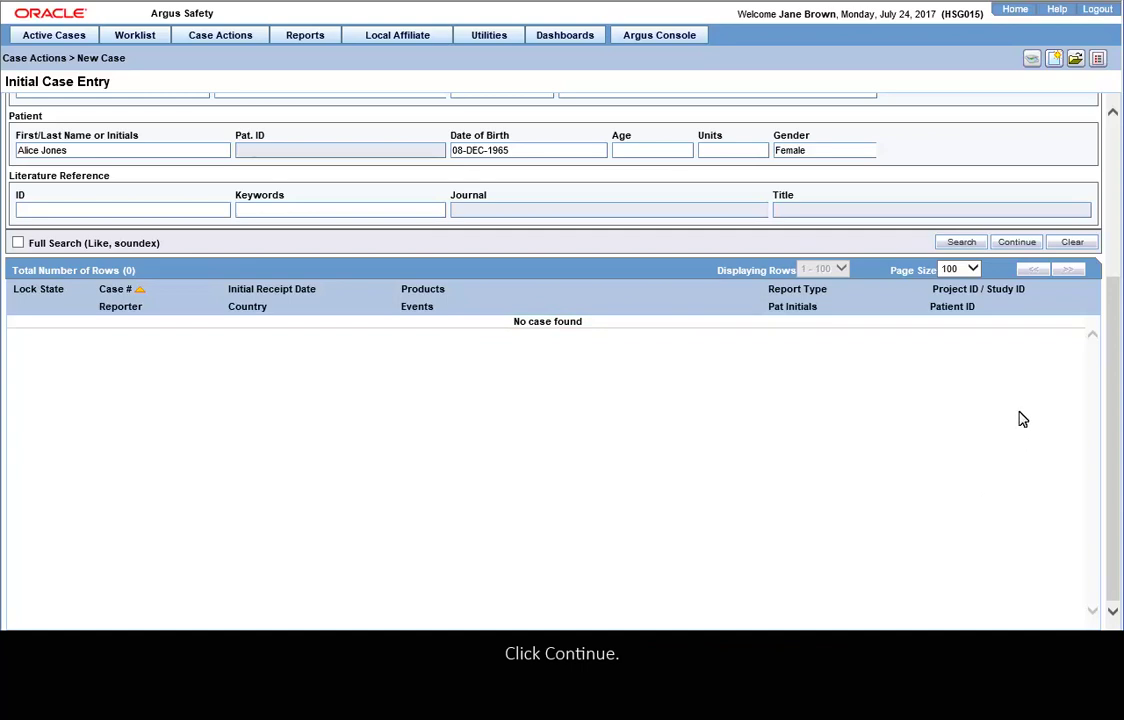
{"action": "left_click", "coordinate": [1028, 245]}
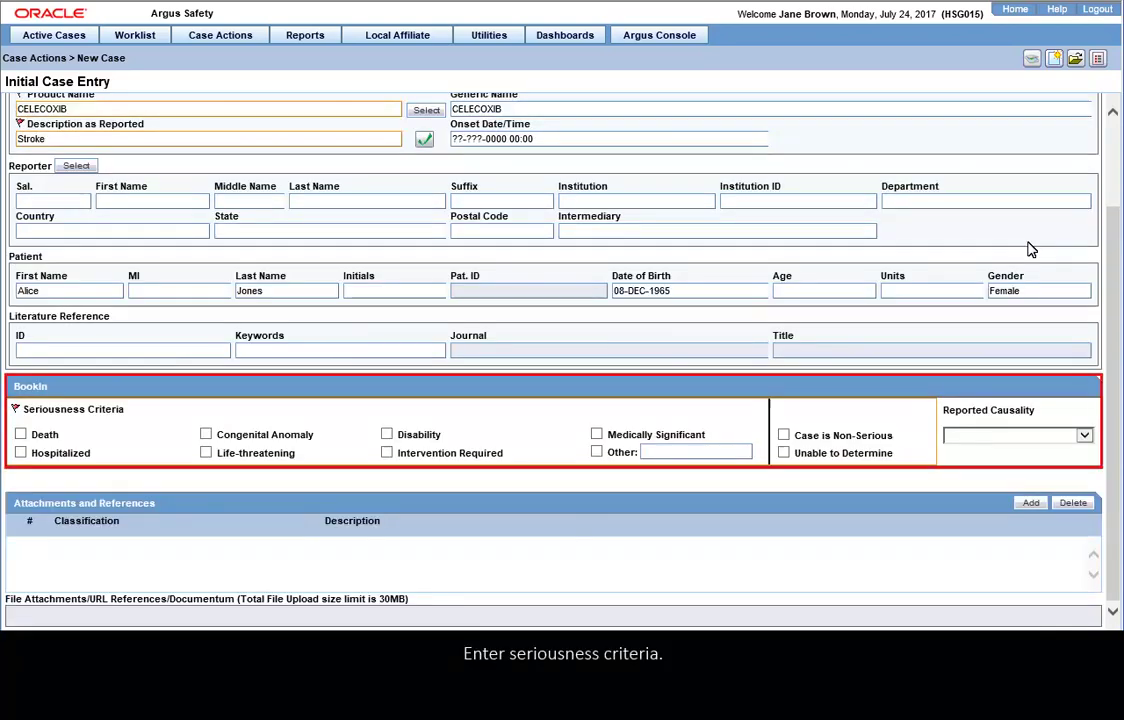
- Mark the case's seriousness as Life-threatening and book it in, declining to open the created case
{"action": "left_click", "coordinate": [206, 453]}
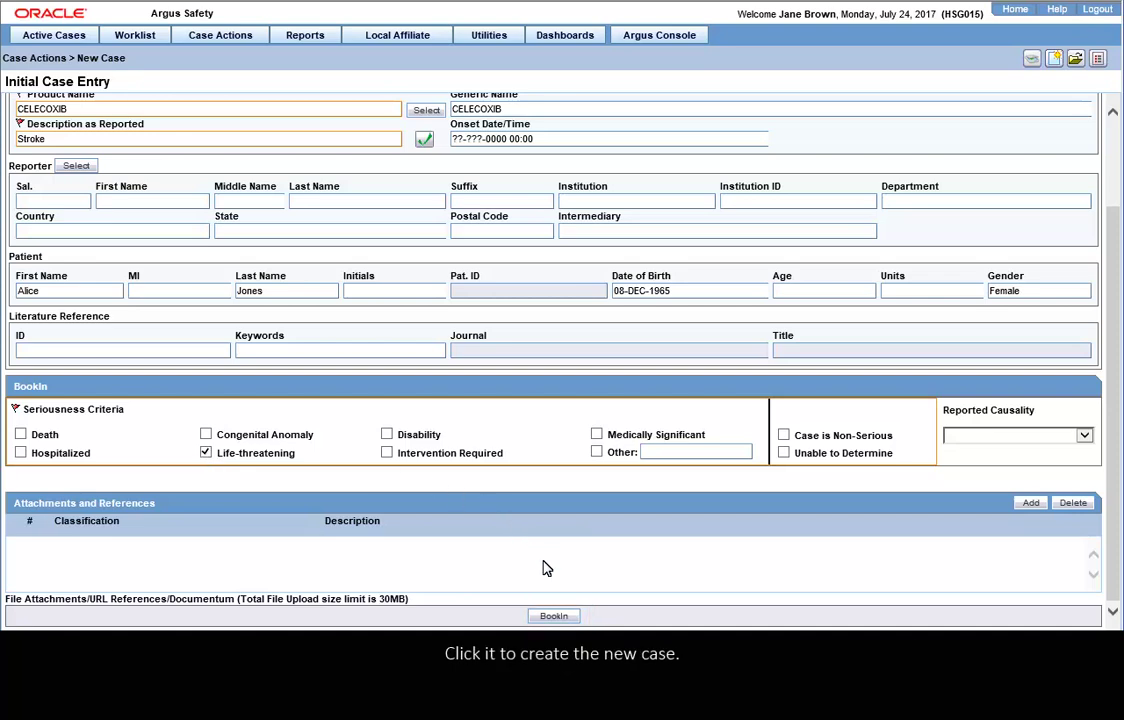
{"action": "left_click", "coordinate": [552, 614]}
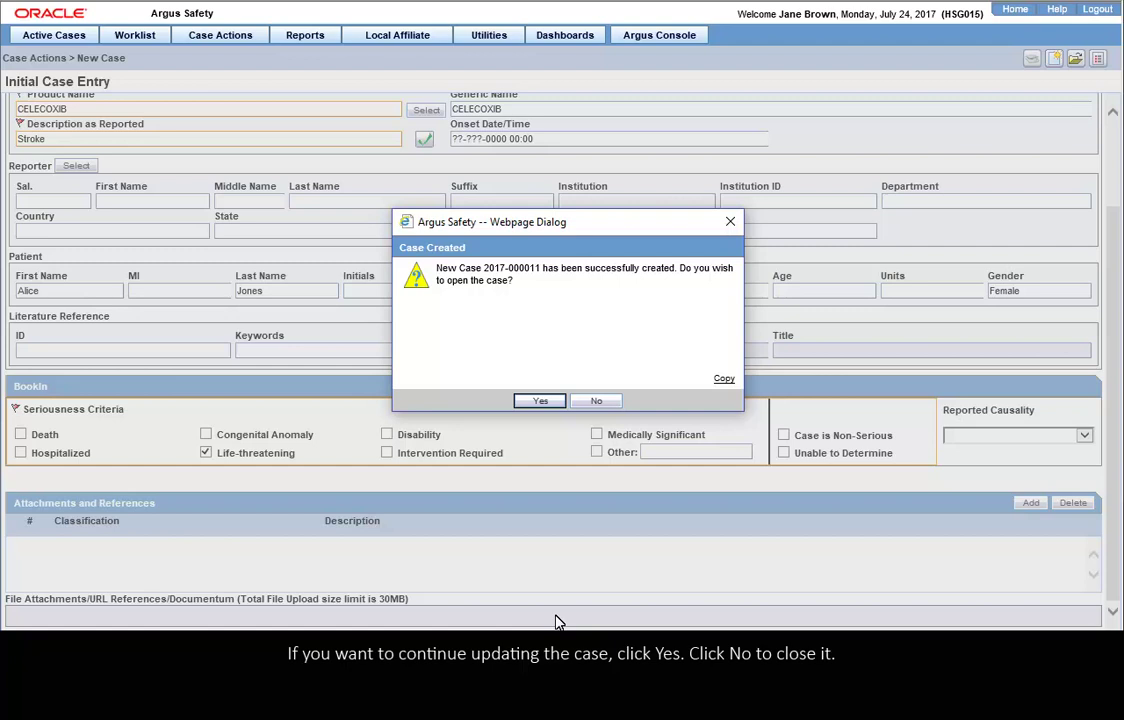
{"action": "left_click", "coordinate": [597, 400]}
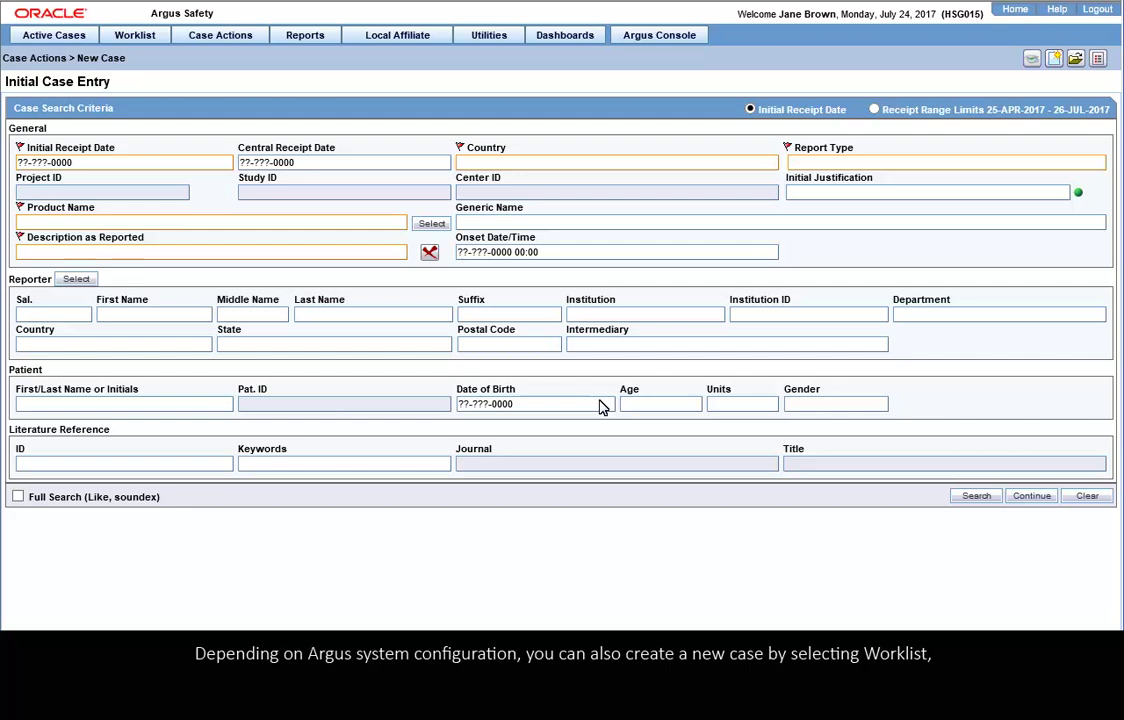
- Open the Intake worklist as another way to create a case
{"action": "left_click", "coordinate": [145, 38]}
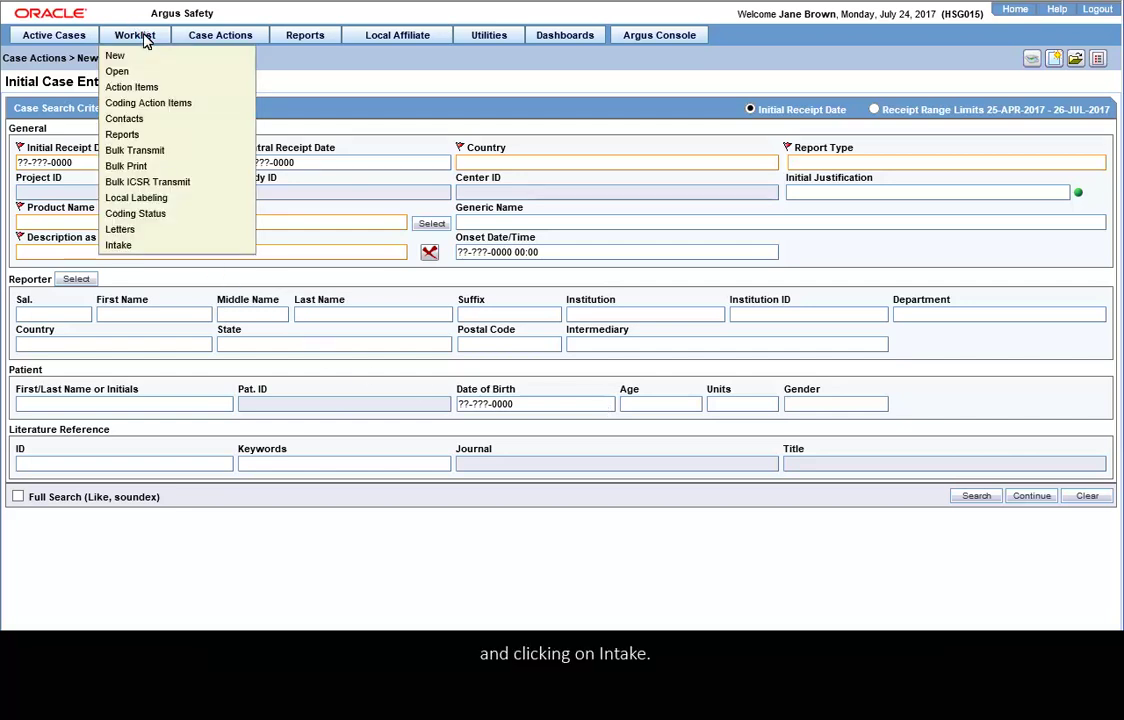